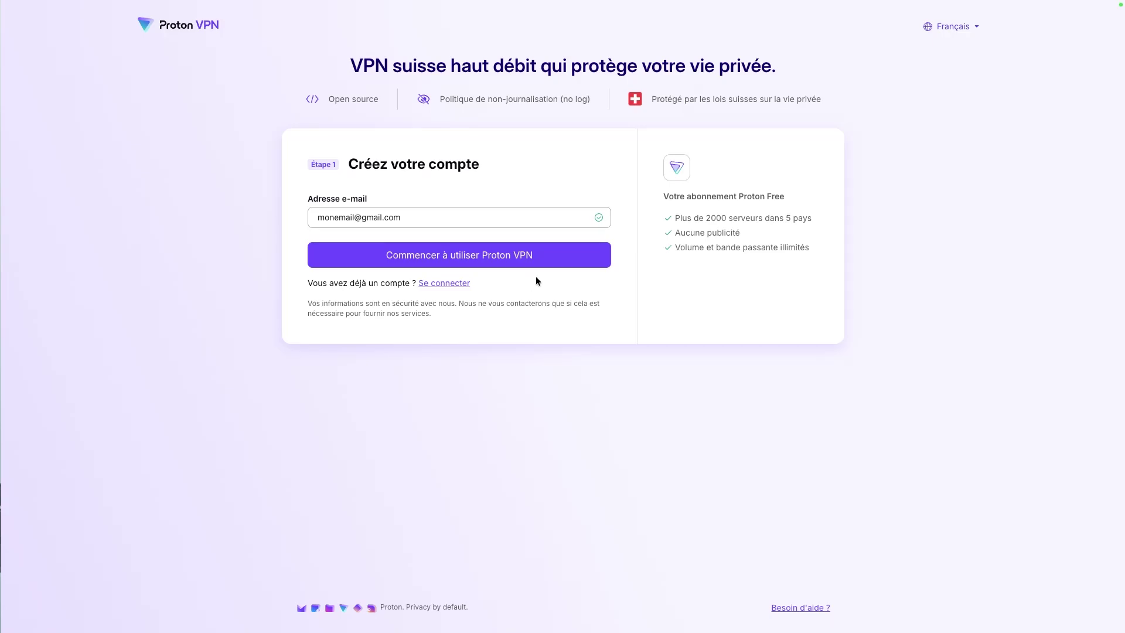
- Submit the entered e-mail address to create the free account and highlight the generated strong password
drag(402, 218, 317, 217)
click(410, 219)
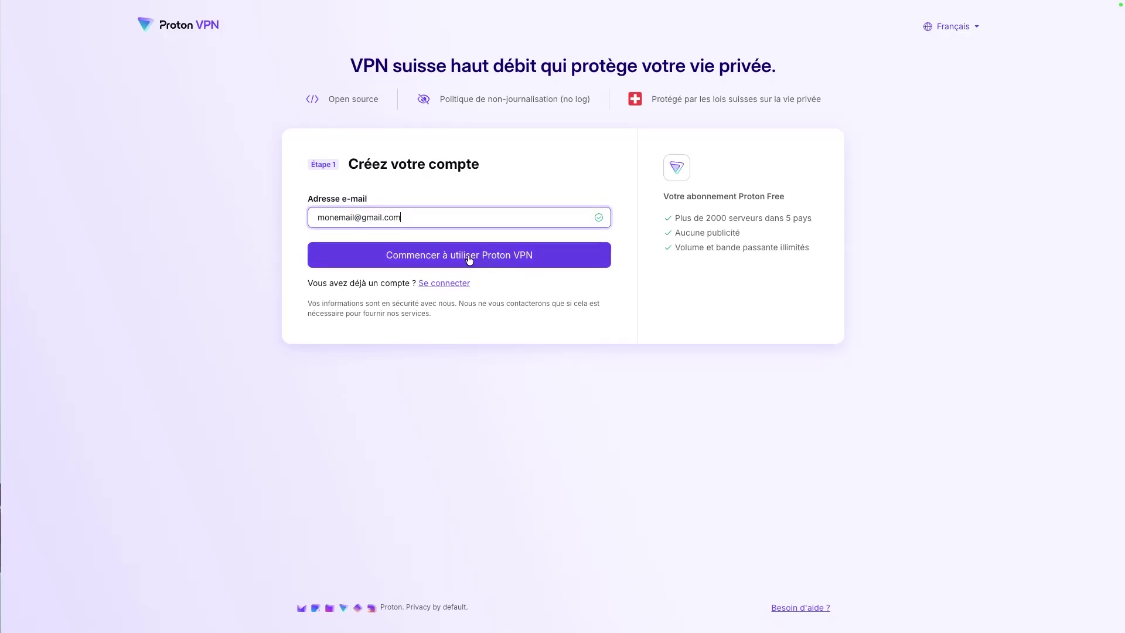
click(534, 263)
drag(566, 199, 455, 199)
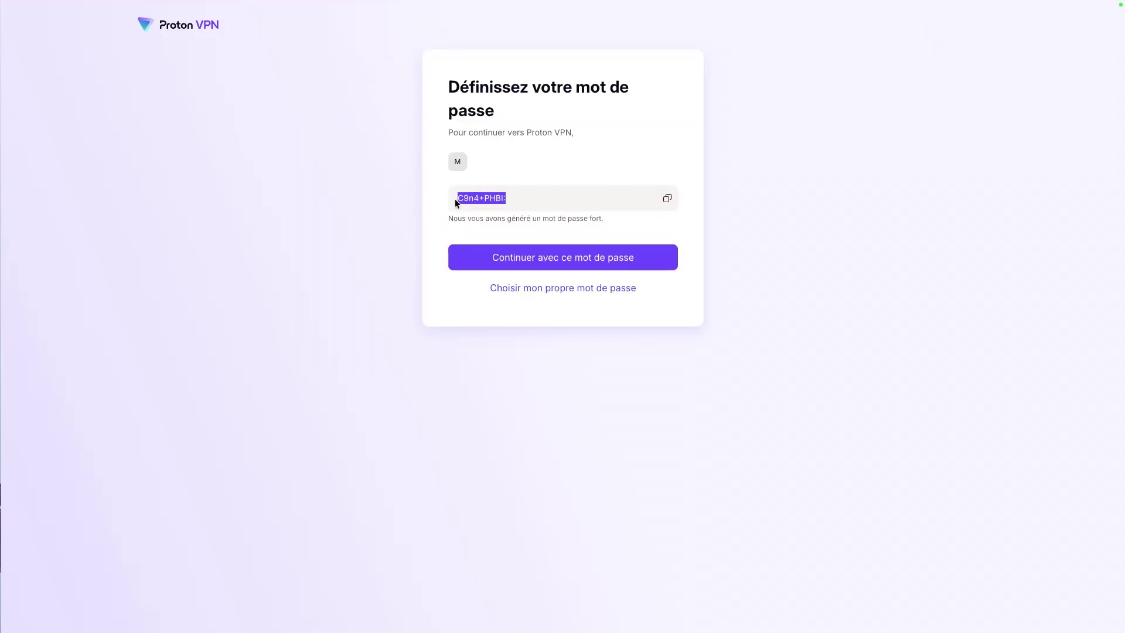
click(480, 196)
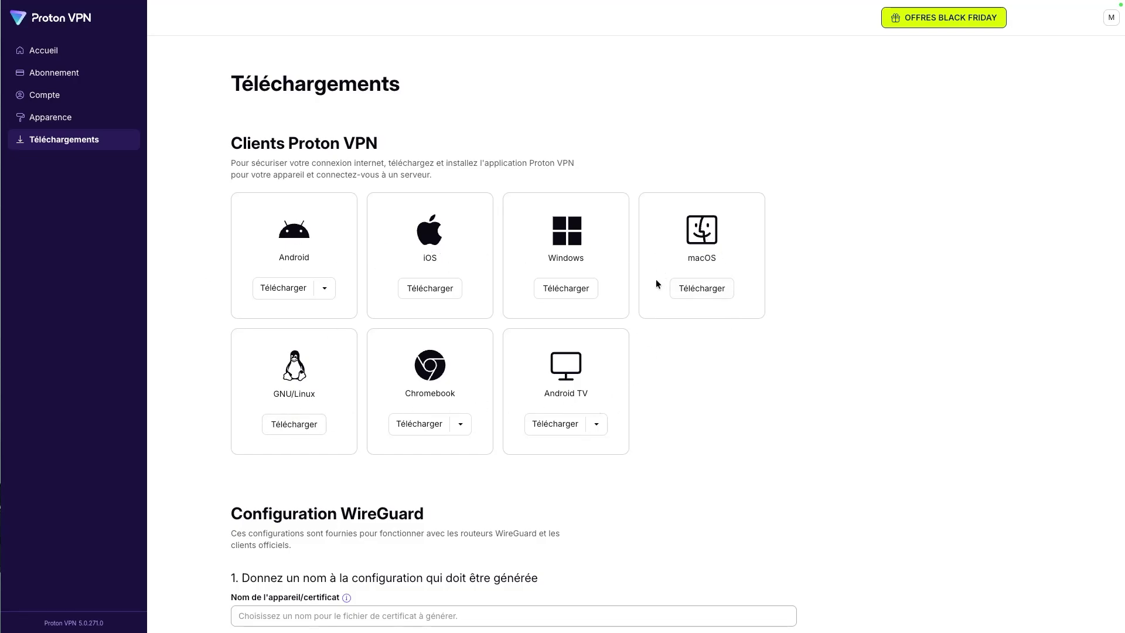
- Download the Proton VPN installer for macOS Sonoma or newer and save it as ProtonVPN_mac_v6.1.0.dmg in Downloads
click(702, 288)
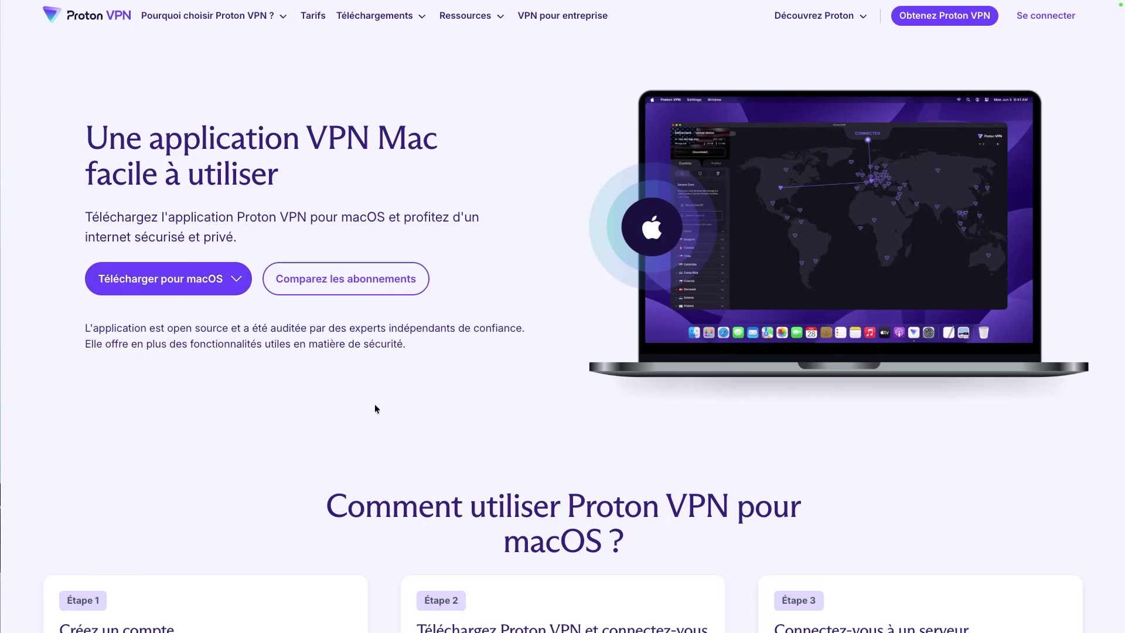
scroll(374, 403, down, 10)
scroll(375, 405, down, 8)
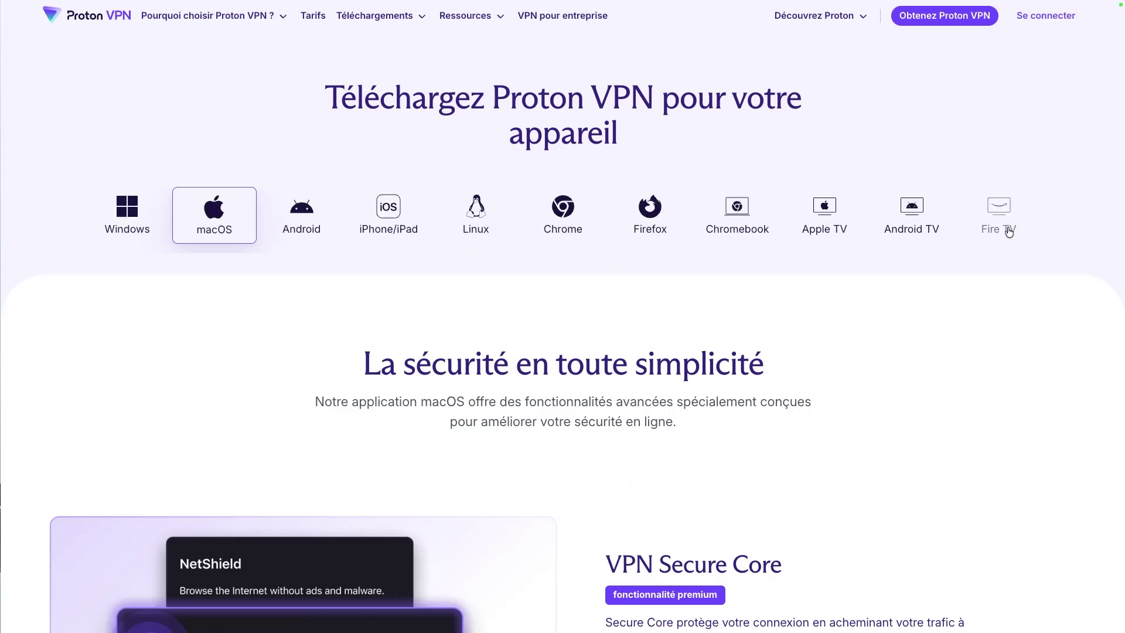
scroll(209, 290, up, 8)
scroll(209, 288, up, 4)
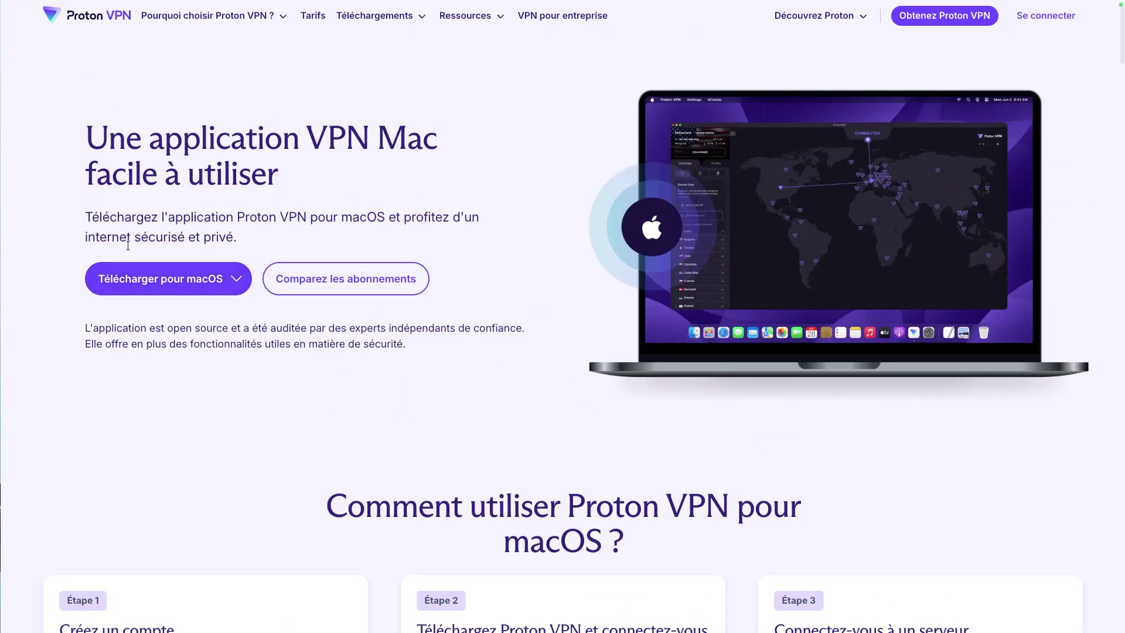
click(163, 280)
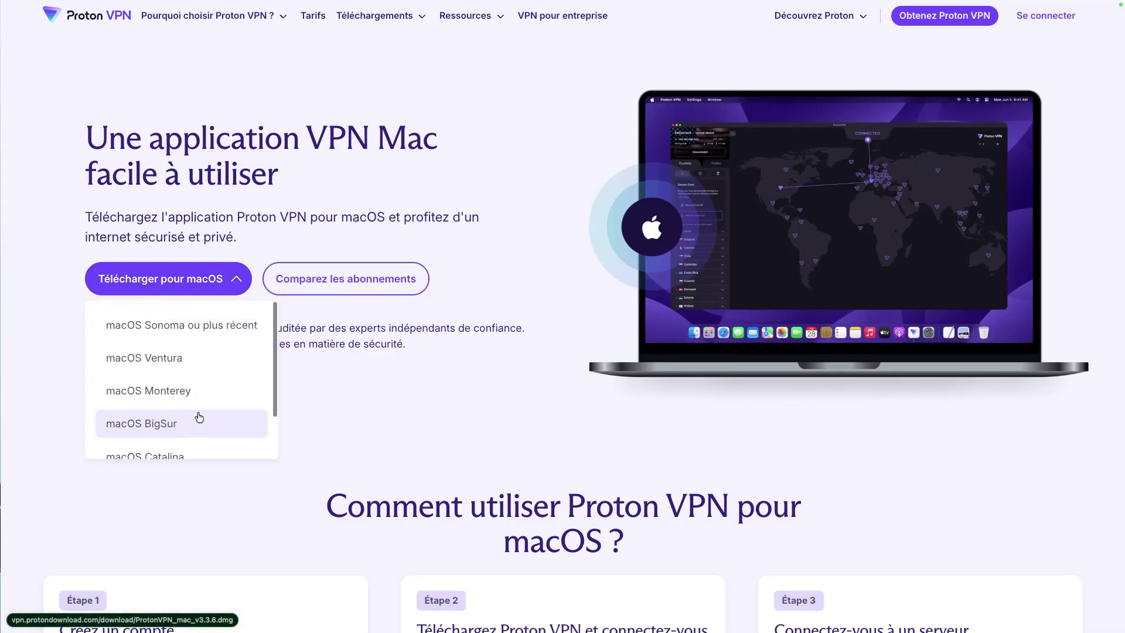
click(191, 331)
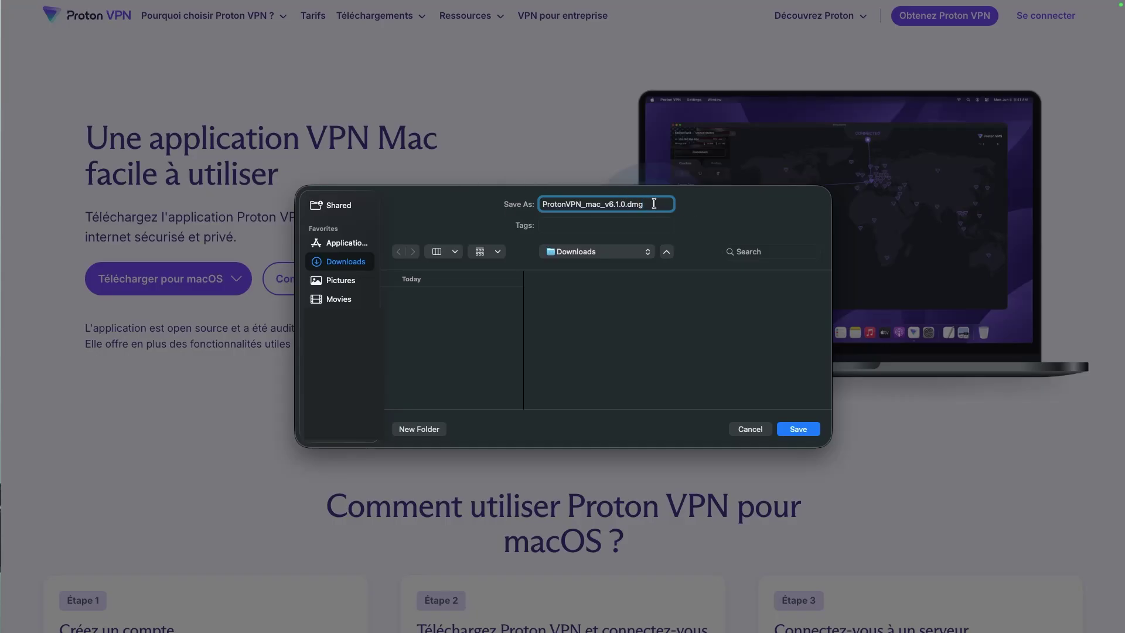
click(798, 429)
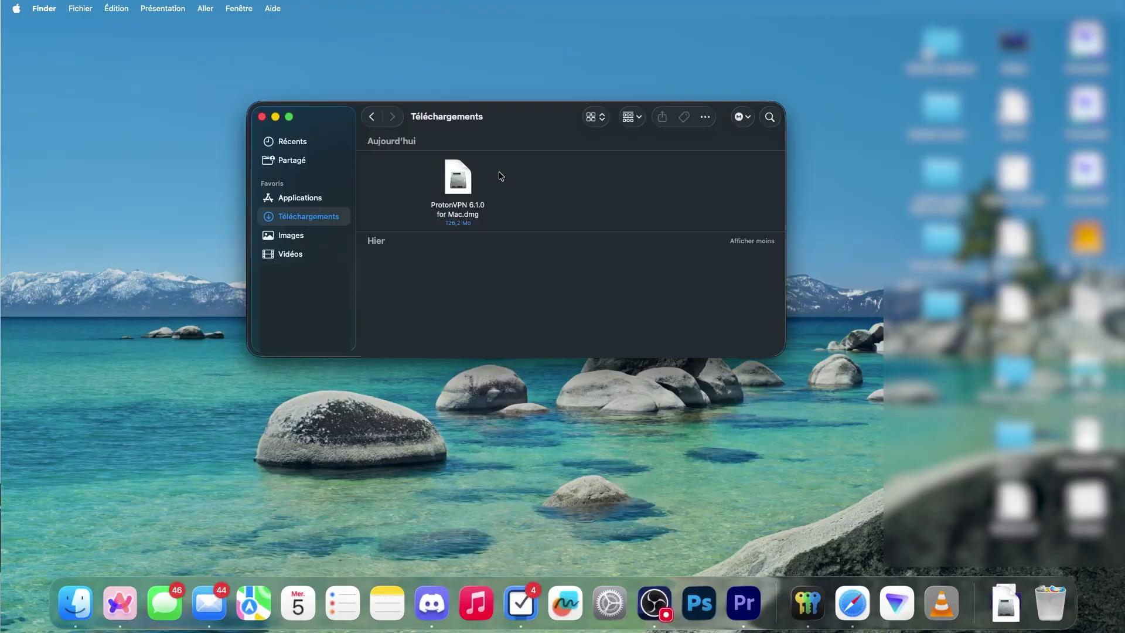
- Open the downloaded ProtonVPN 6.1.0 for Mac.dmg, launch ProtonVPN from it and expand the application window to full screen
double_click(458, 178)
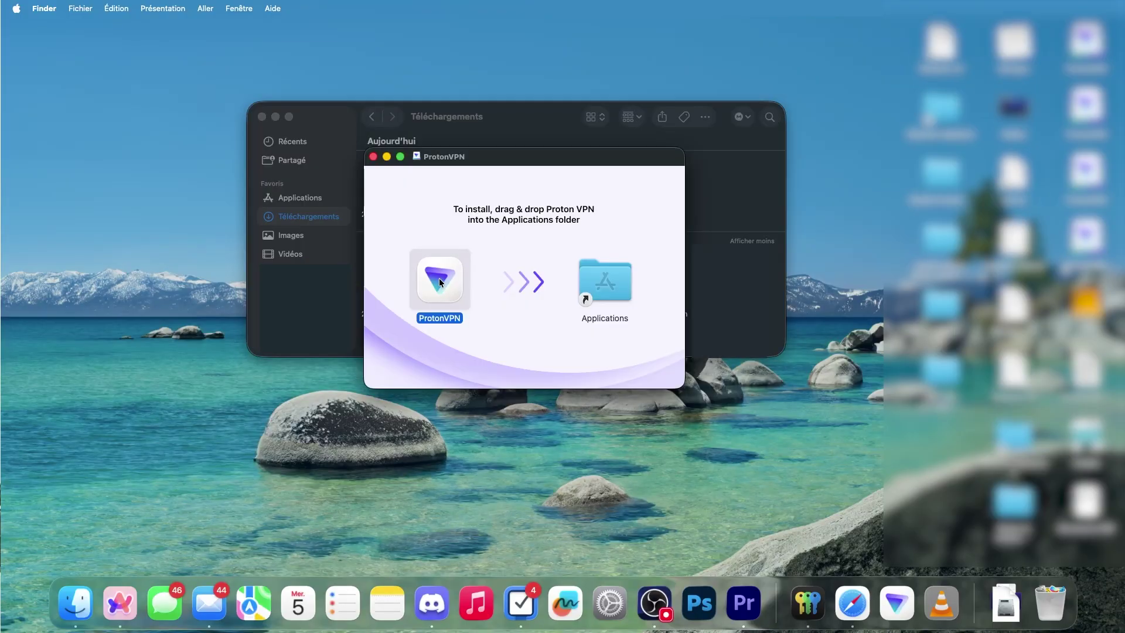
mouse_move(440, 280)
mouse_down()
mouse_move(481, 316)
mouse_move(571, 335)
mouse_move(624, 274)
mouse_move(667, 298)
mouse_move(441, 285)
mouse_up()
double_click(439, 281)
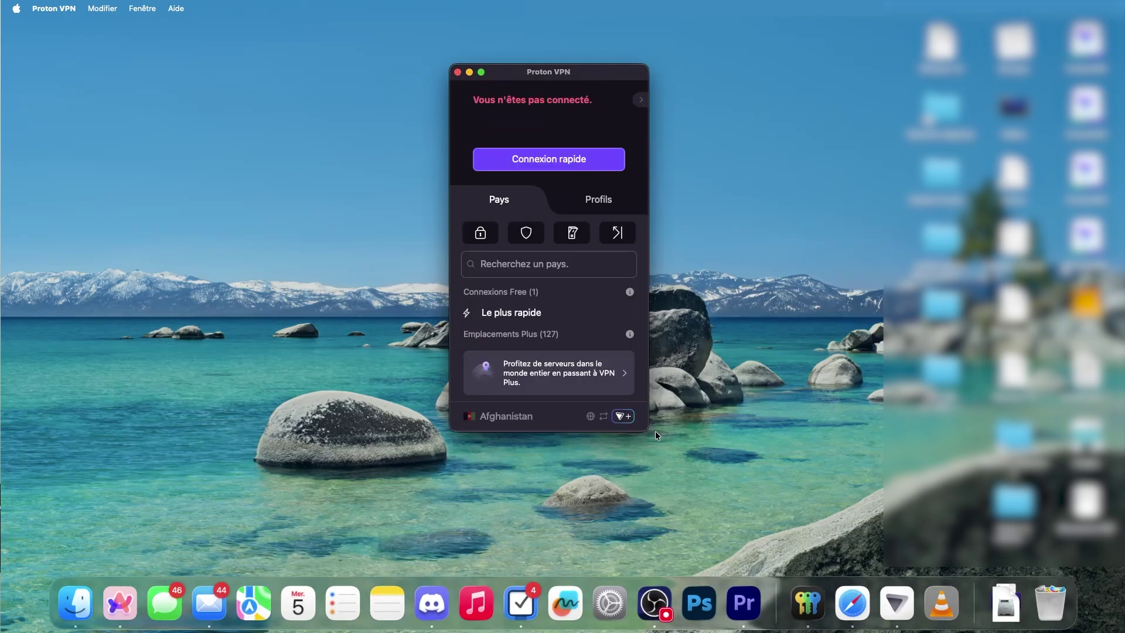
click(481, 72)
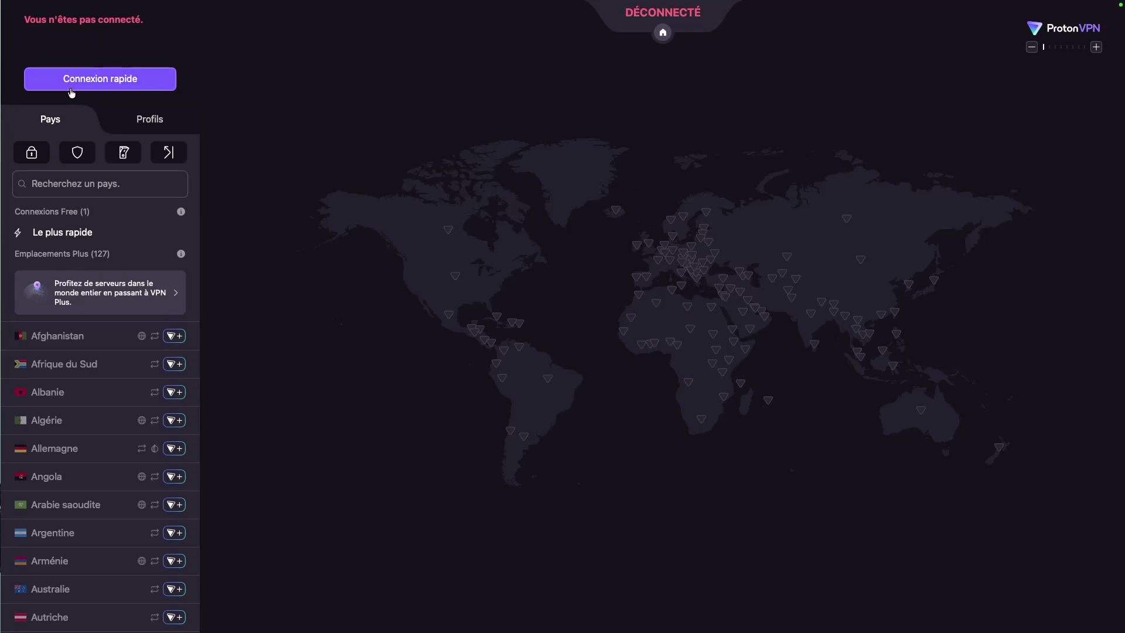
- Establish a quick VPN connection to a free server and disconnect from it
click(105, 82)
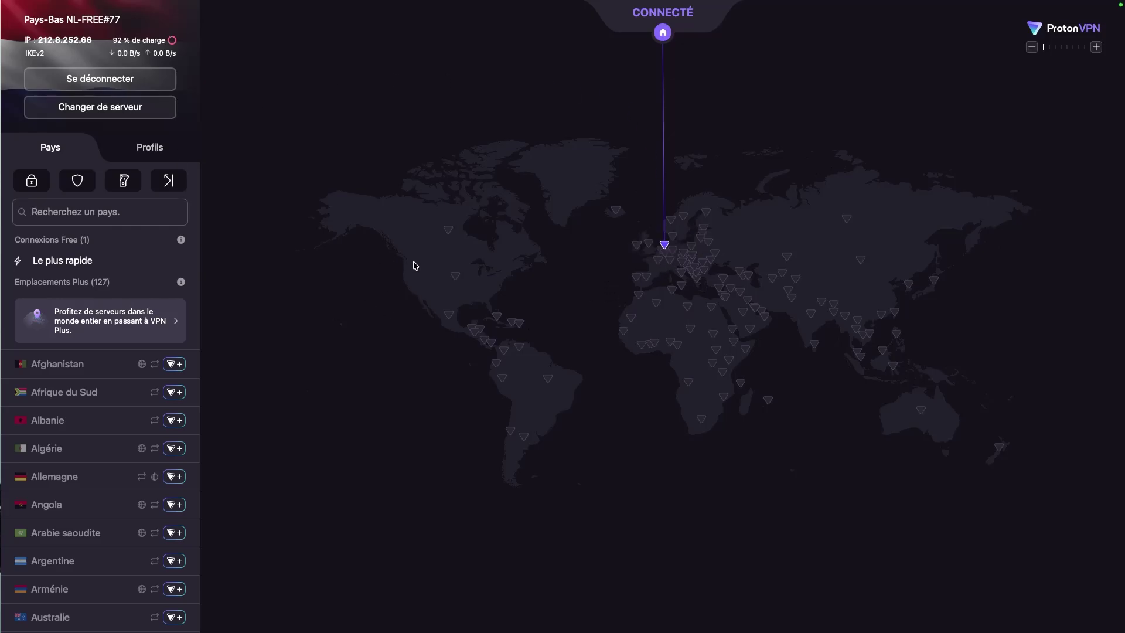
click(98, 82)
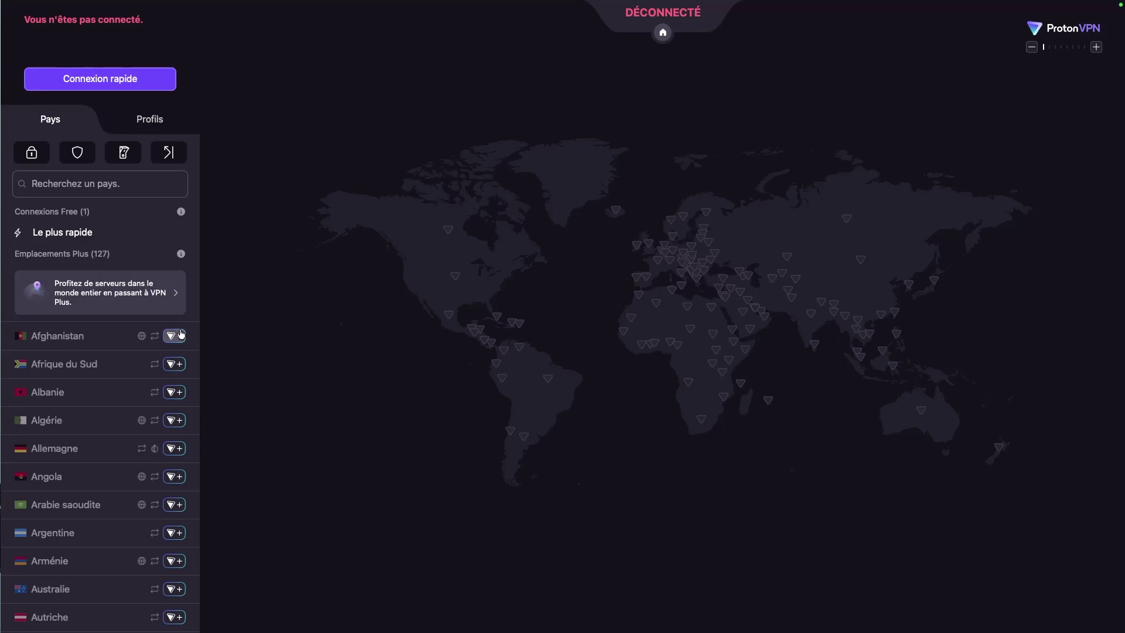
- Examine the list of countries whose server locations require the Plus subscription
scroll(123, 441, down, 1)
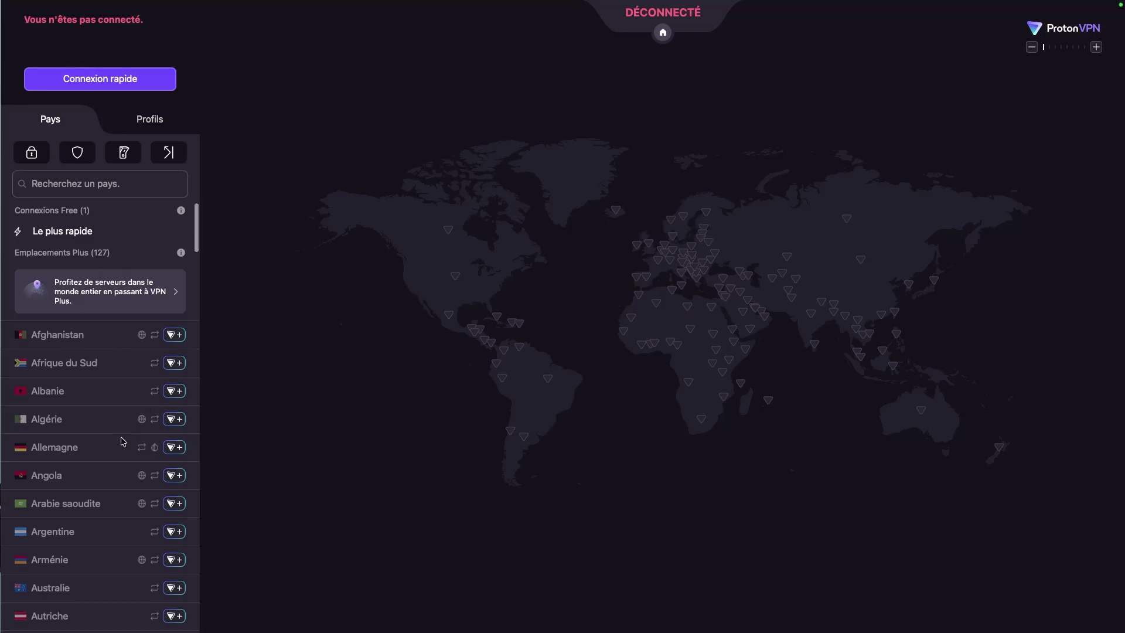
scroll(123, 441, down, 3)
scroll(123, 427, up, 3)
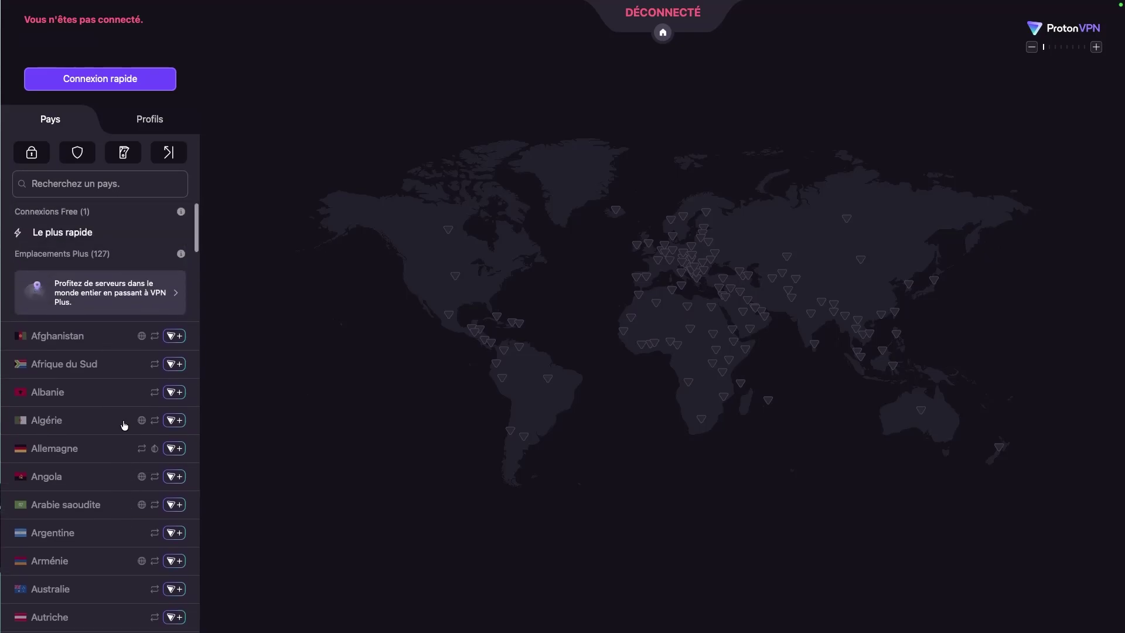
scroll(114, 400, down, 1)
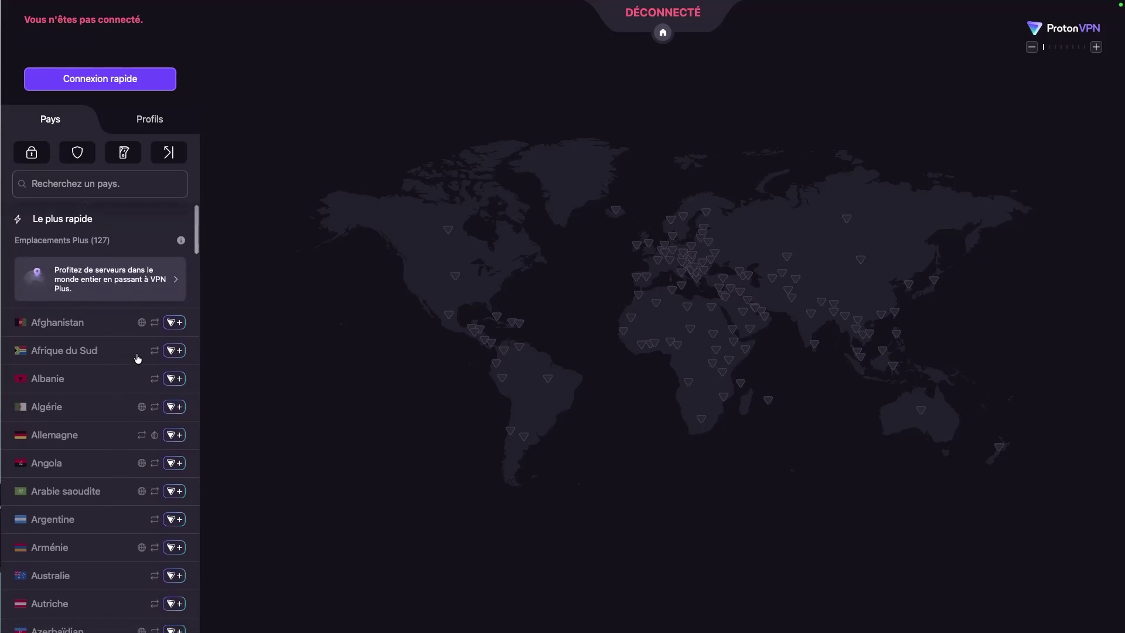
scroll(117, 366, down, 2)
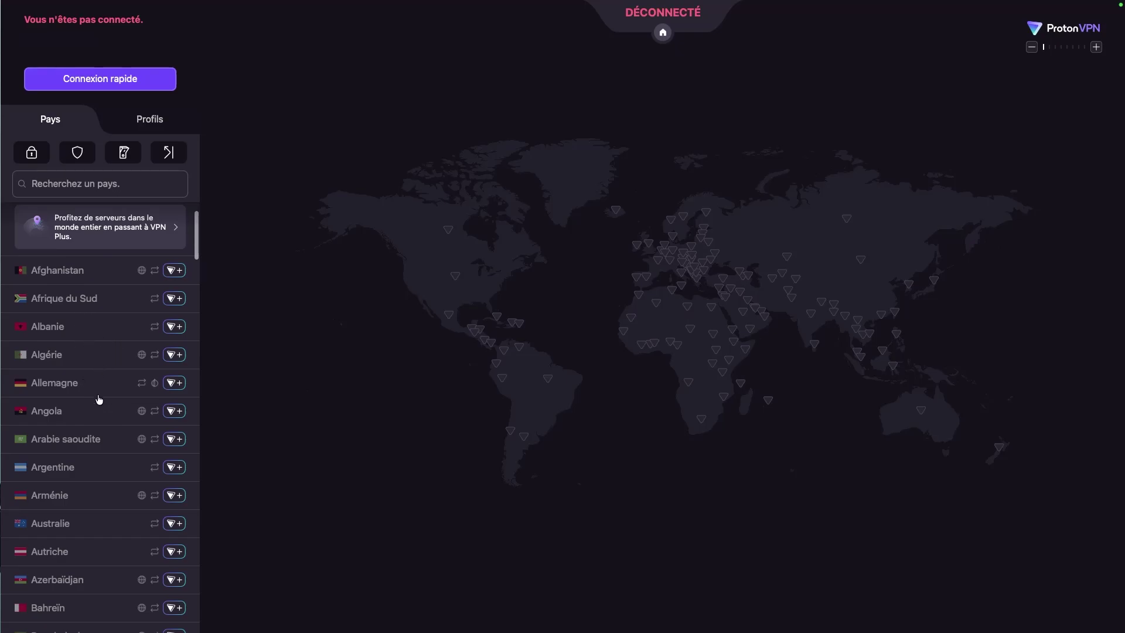
scroll(94, 436, down, 3)
scroll(118, 510, up, 3)
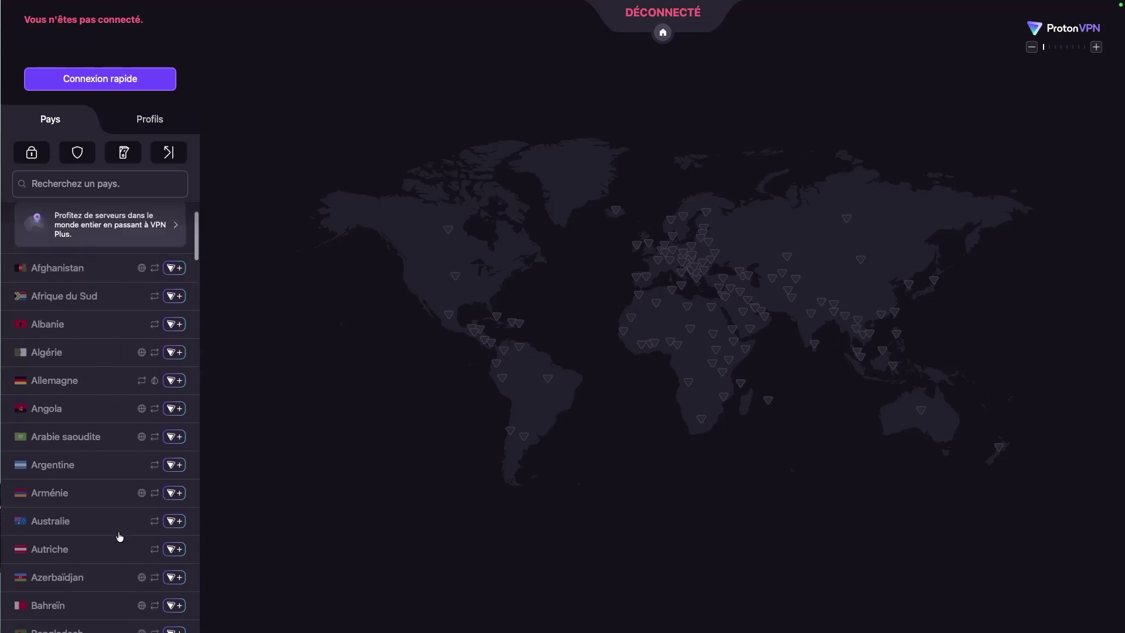
scroll(119, 537, down, 5)
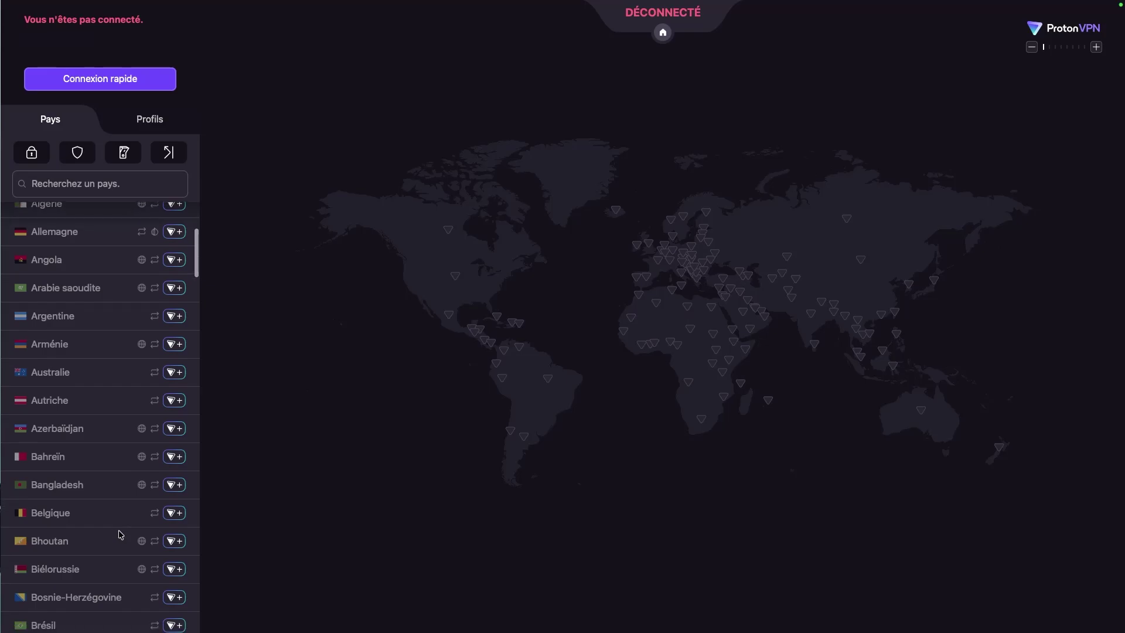
scroll(120, 534, down, 2)
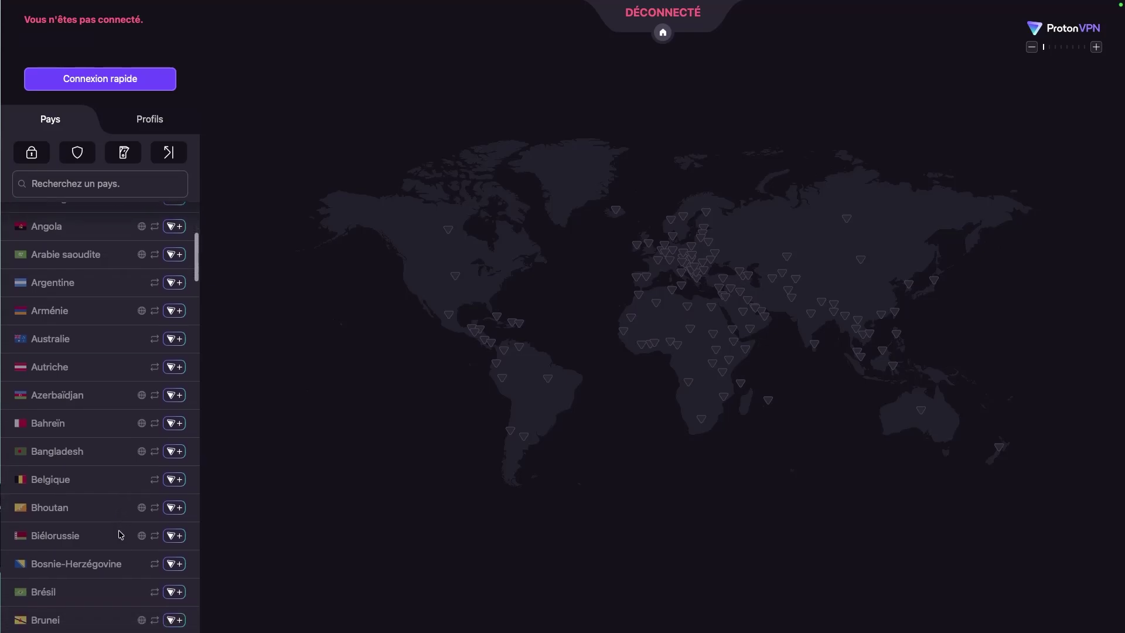
scroll(119, 533, down, 4)
scroll(51, 366, down, 1)
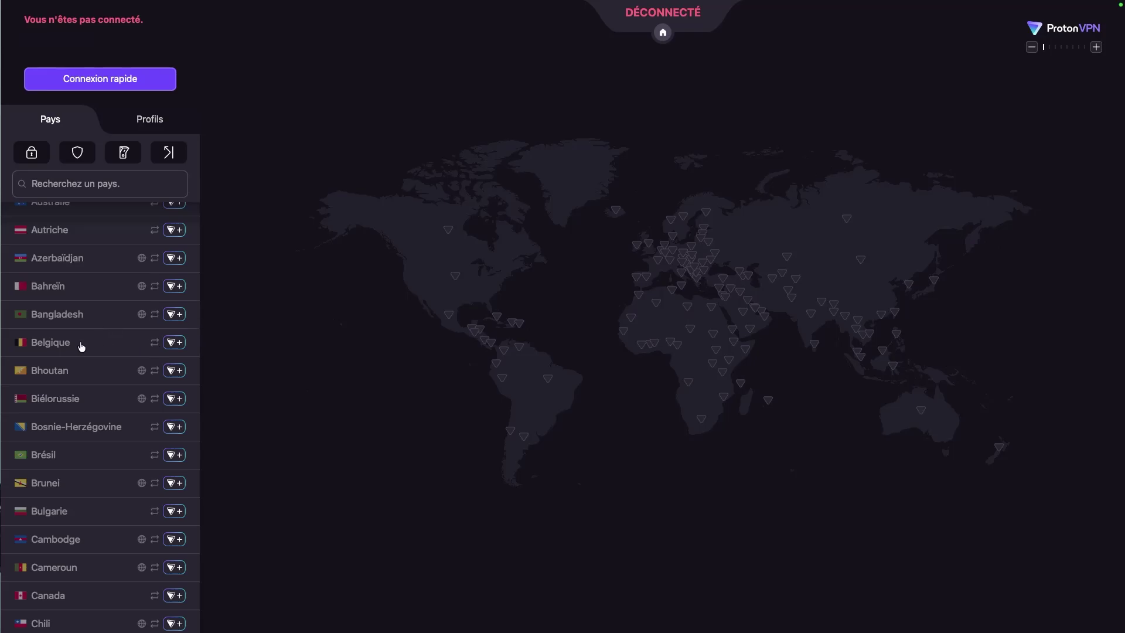
scroll(173, 343, down, 1)
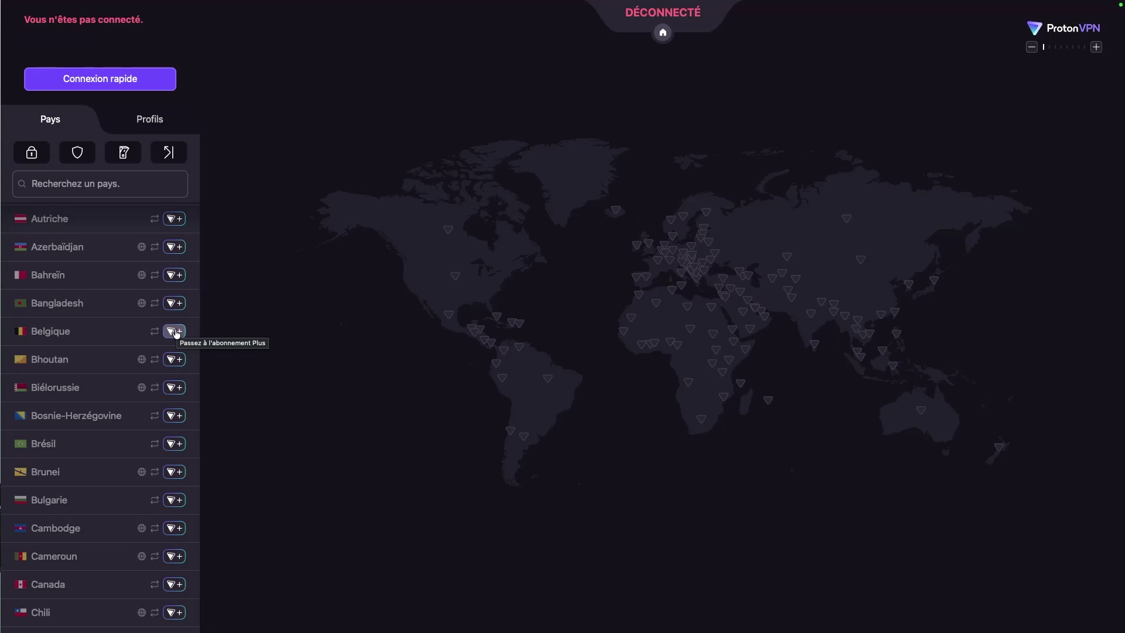
- Open the Plus upgrade offer for Belgium and compare the monthly prices of the individual subscription plans
click(174, 331)
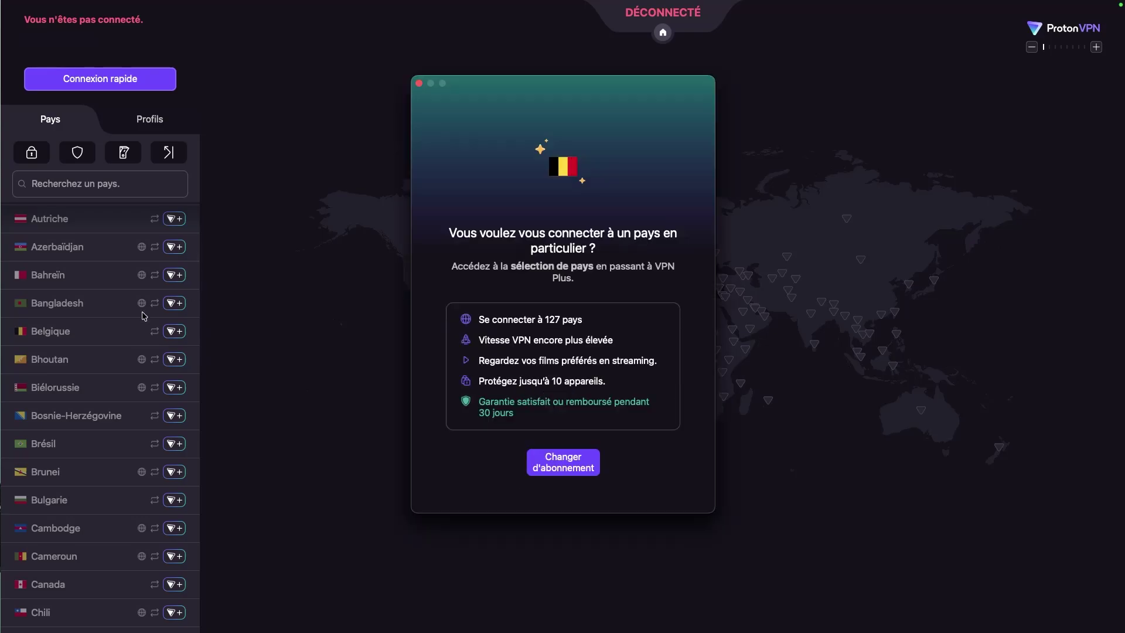
click(589, 466)
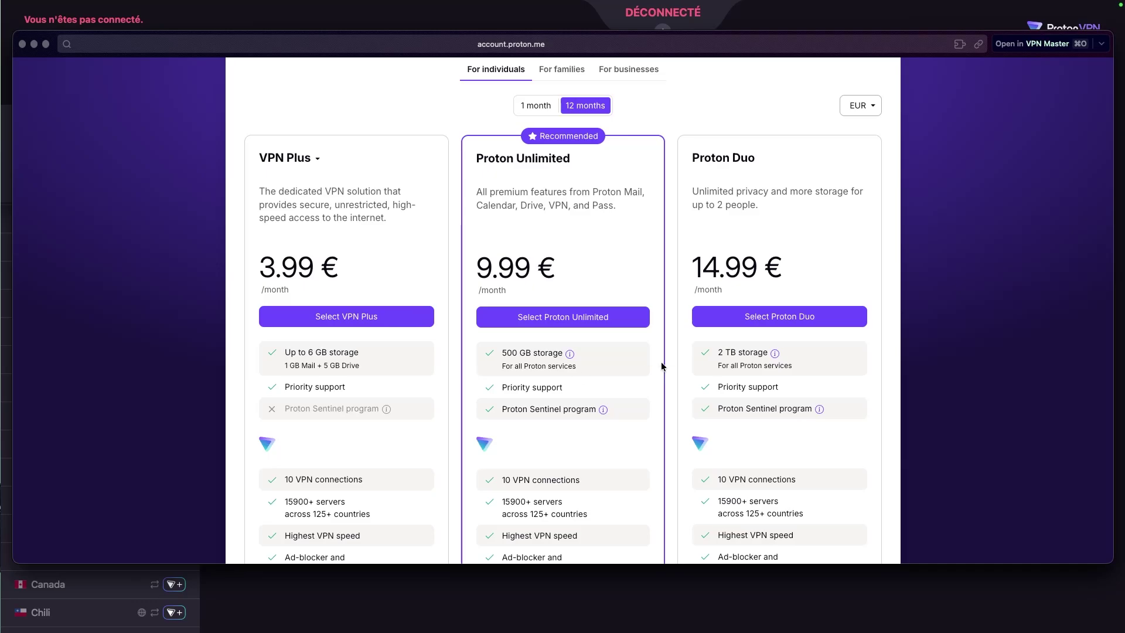
drag(261, 269, 848, 271)
click(797, 265)
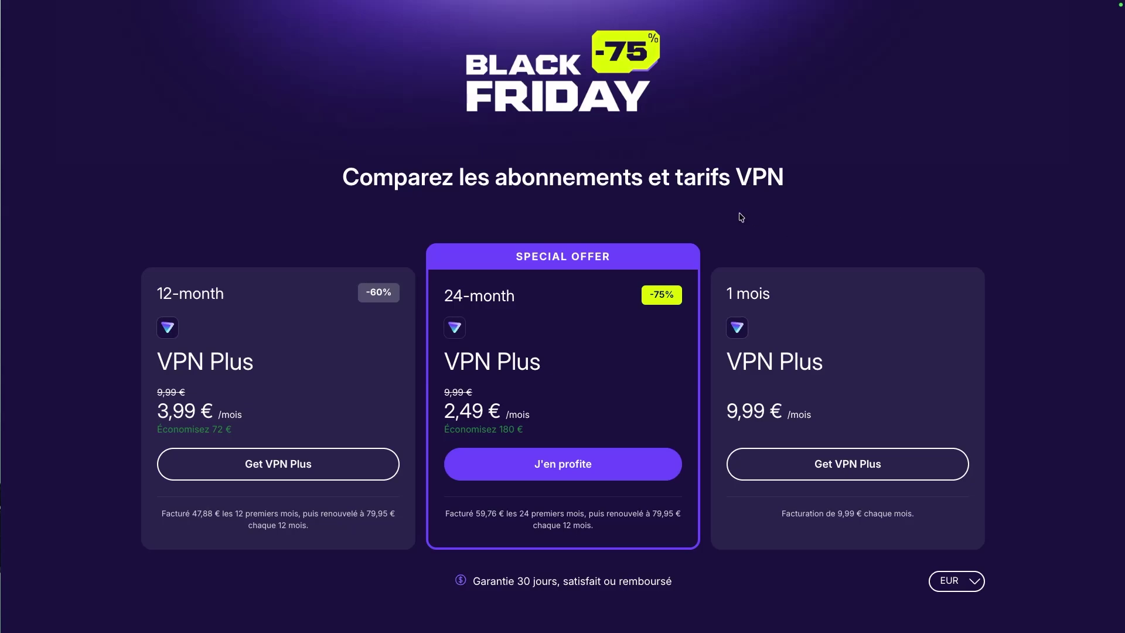
- Examine the duration, monthly price and plan name of the 24-month Black Friday offer
drag(445, 297, 513, 300)
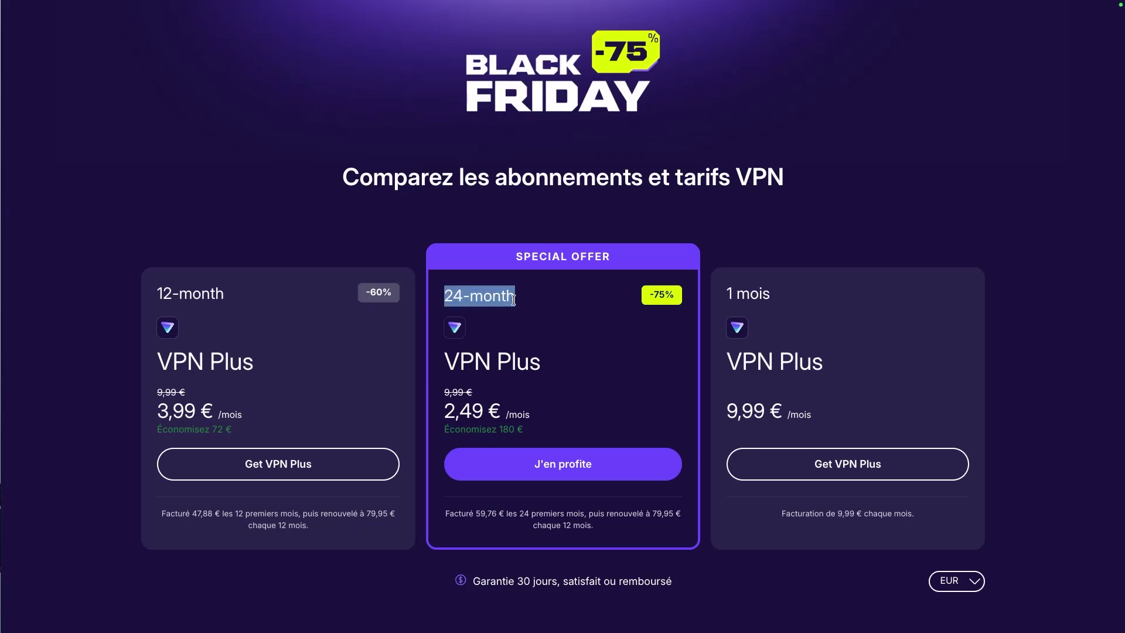
click(509, 289)
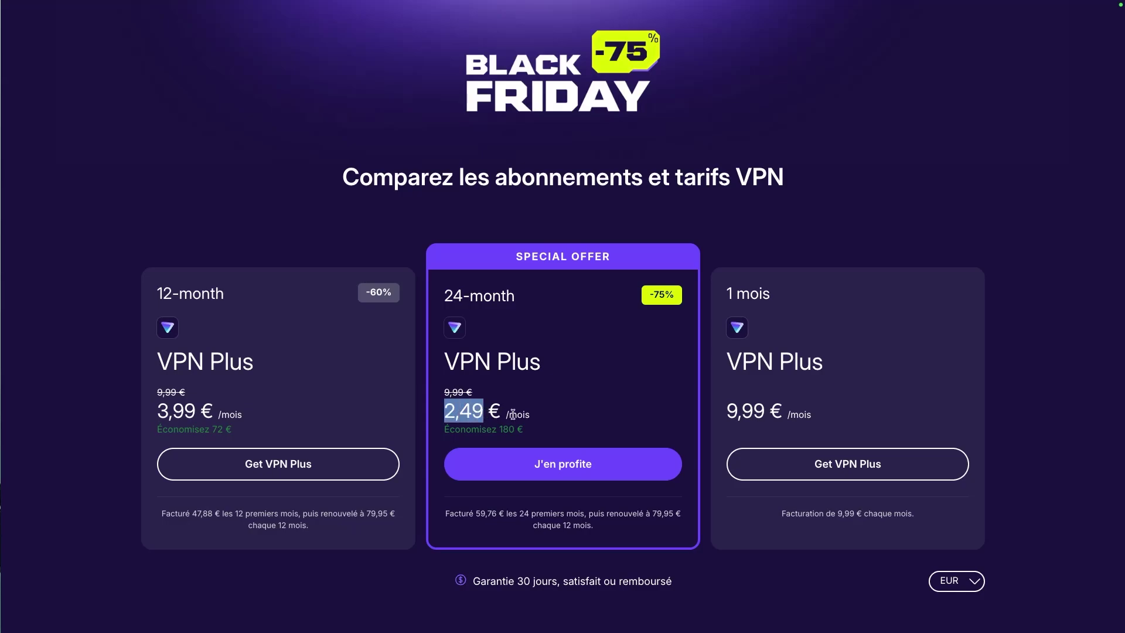
click(548, 409)
drag(452, 359, 554, 369)
click(553, 373)
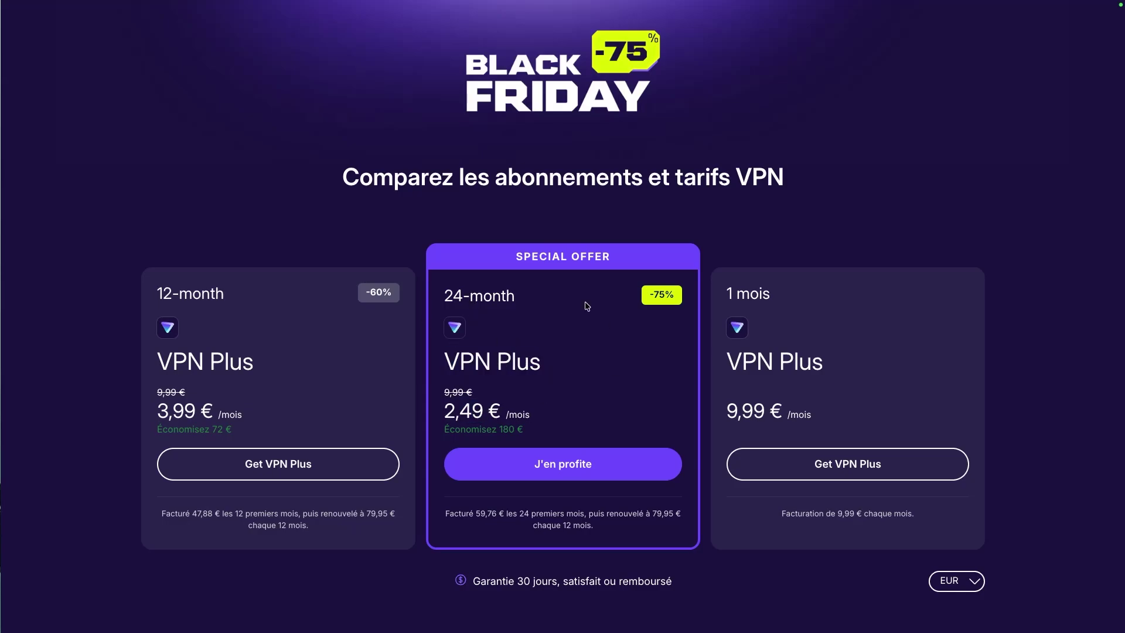
- Choose the 24-month VPN Plus offer and follow the existing-account sign-in link on its checkout page
click(575, 464)
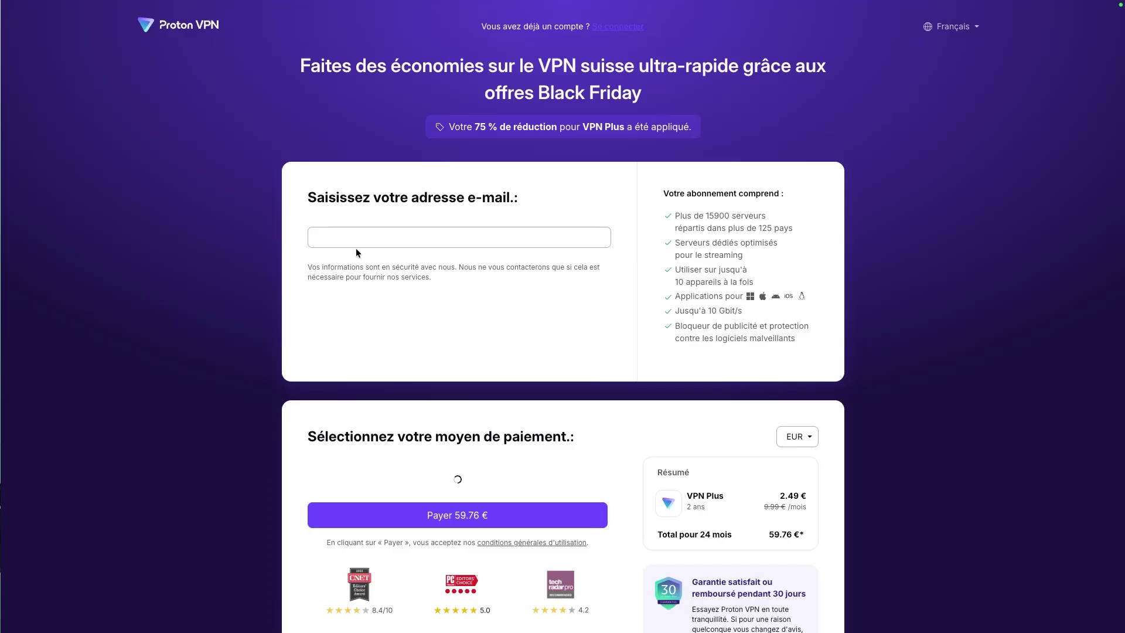
click(318, 237)
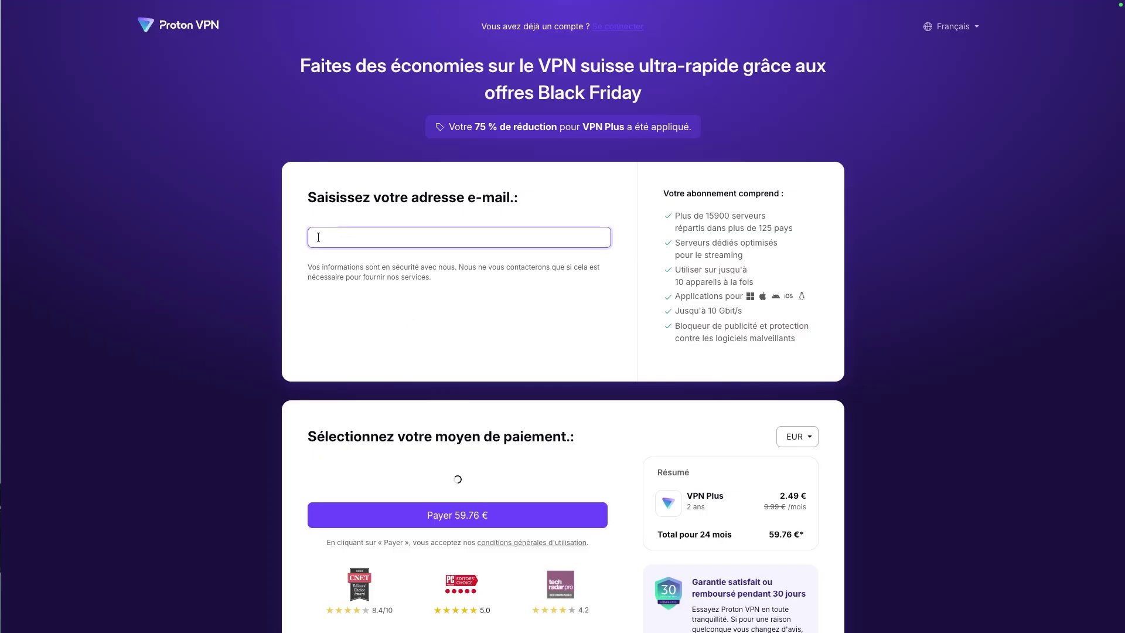
click(566, 188)
click(603, 30)
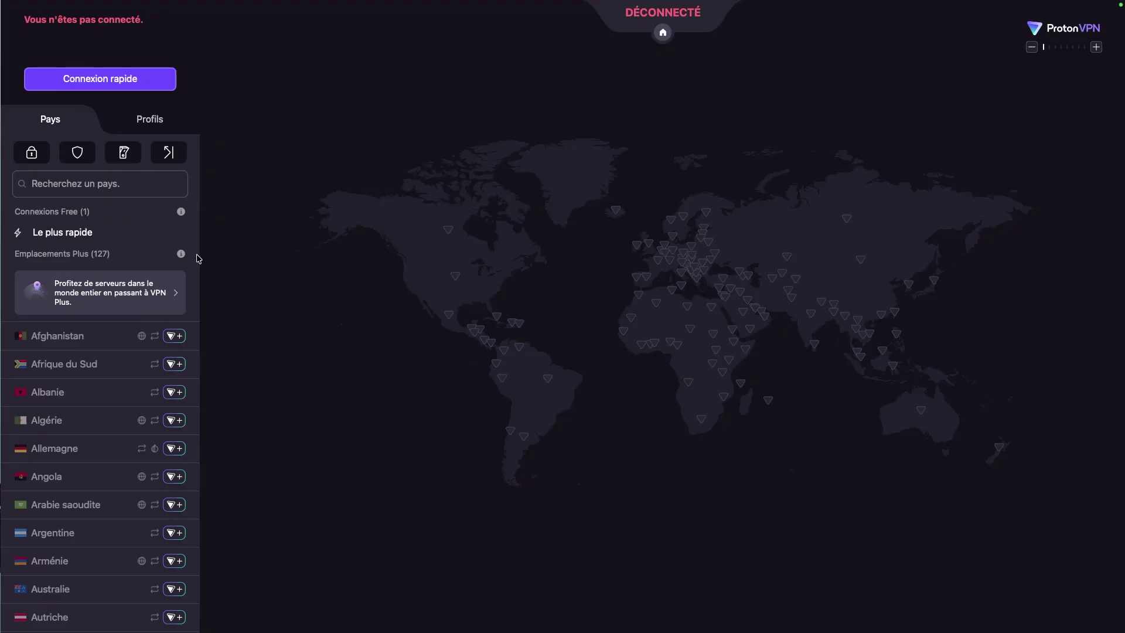
scroll(103, 411, down, 20)
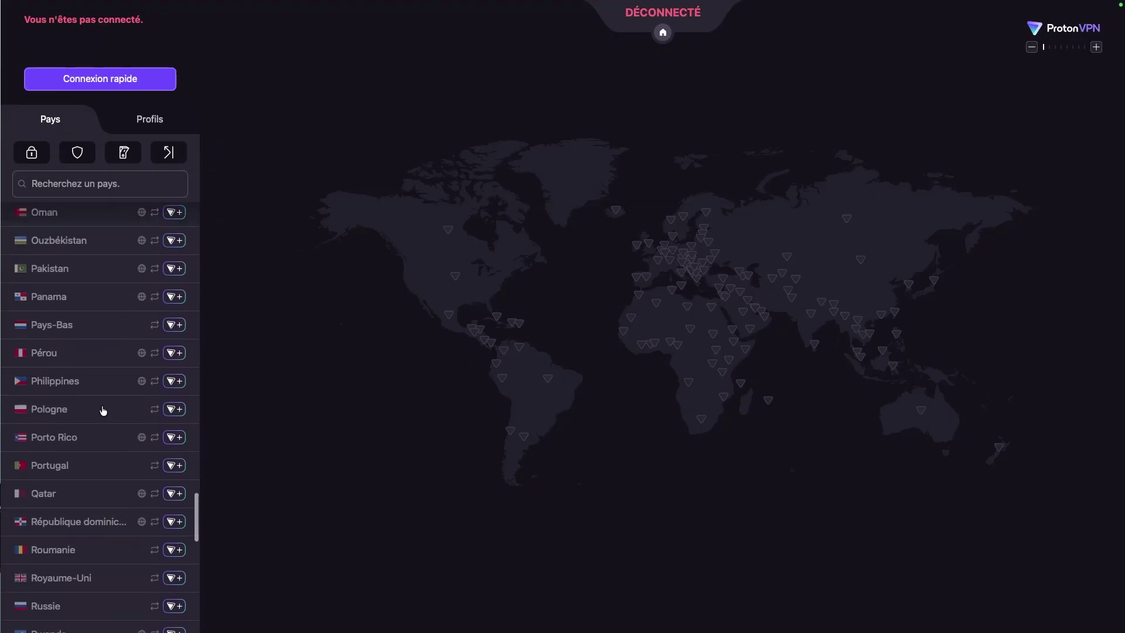
scroll(103, 410, down, 8)
scroll(107, 404, up, 20)
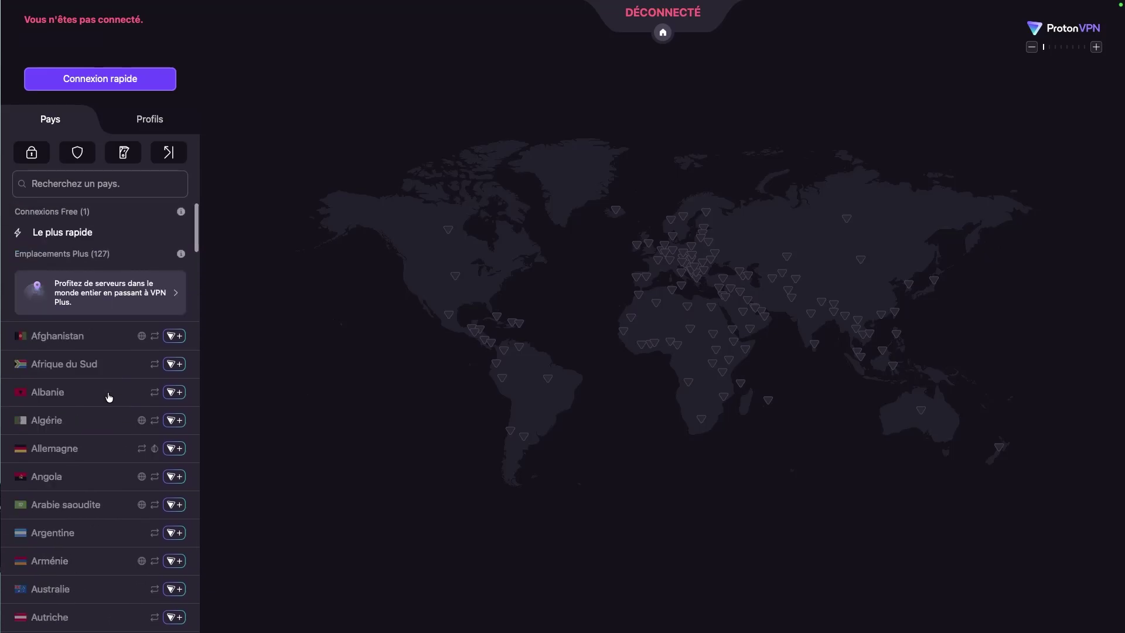